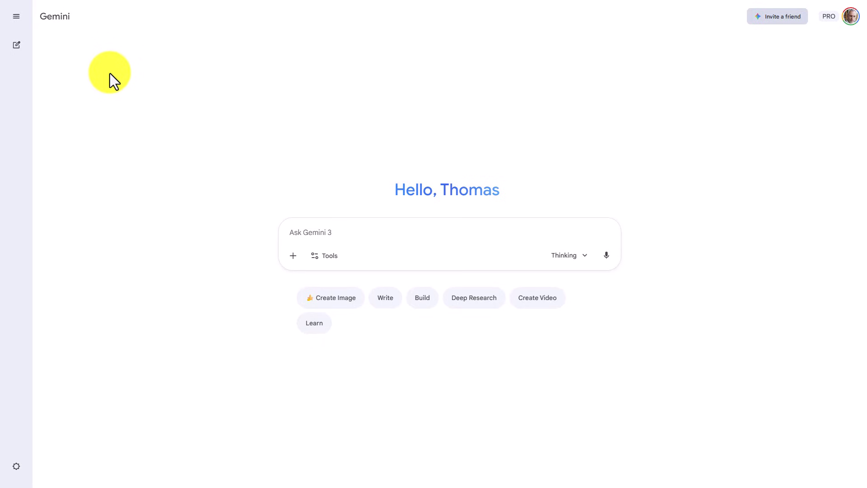
Open the Explore Gems gallery from the expanded sidebar.
click(16, 16)
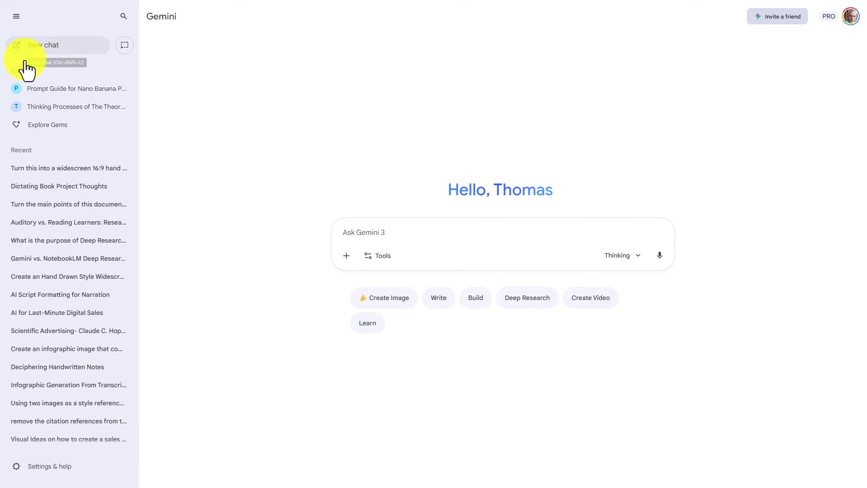
click(50, 122)
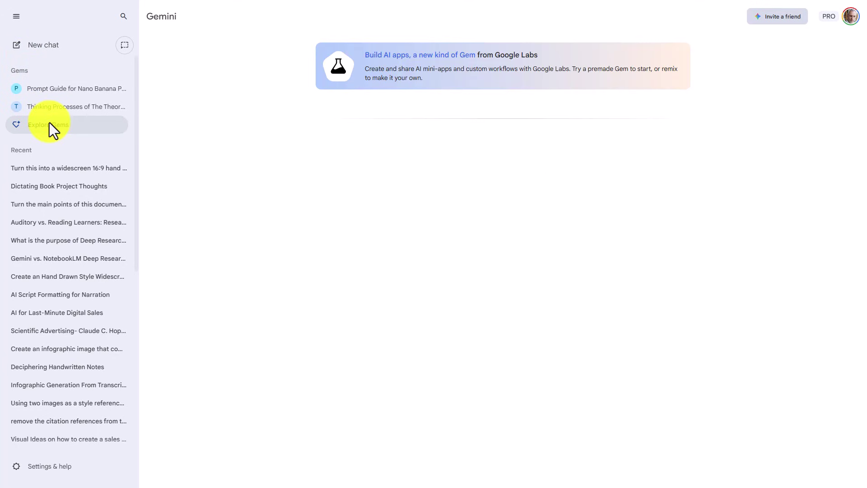
Hide the sidebar and show all Gems made by Labs to reach Learning with YouTube.
click(16, 16)
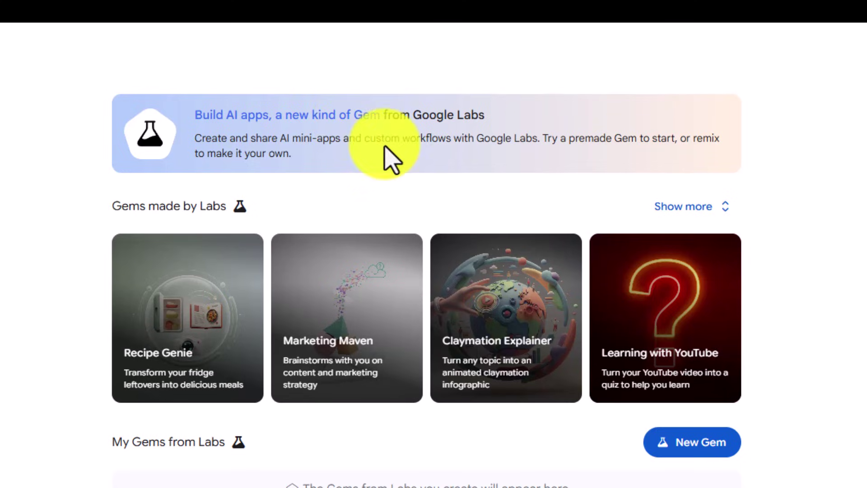
click(697, 208)
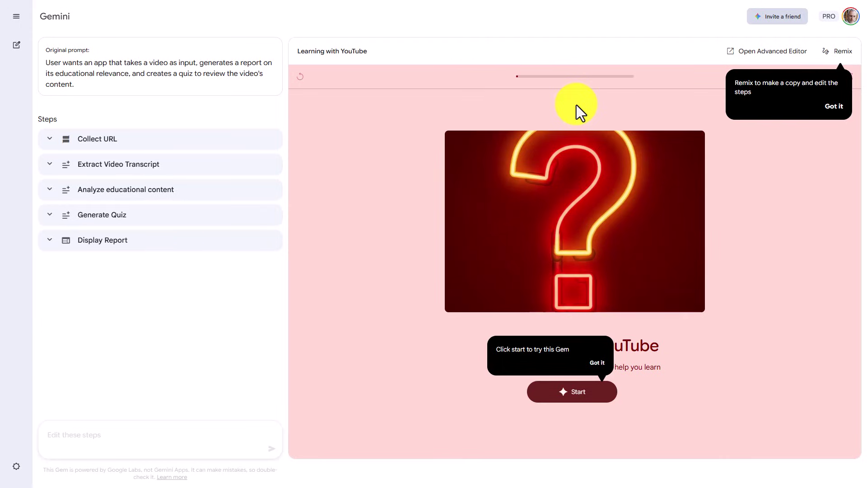
Return to Explore Gems and start a New Gem from My Gems from Labs.
click(16, 16)
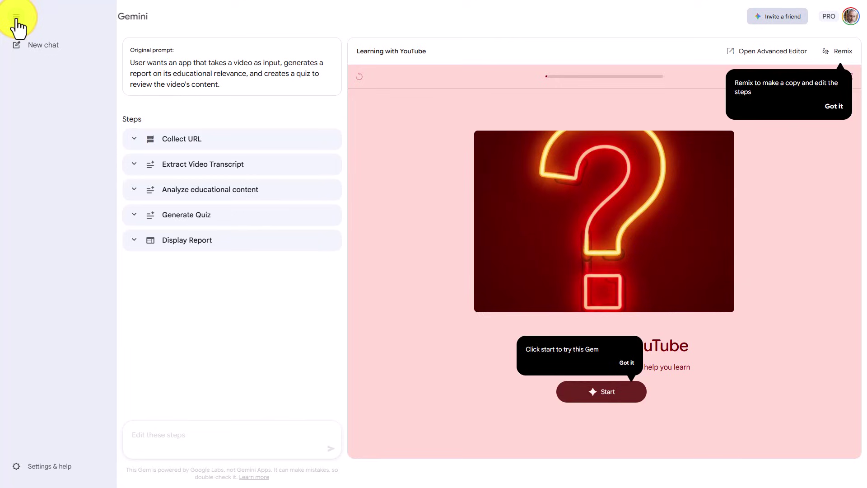
click(44, 126)
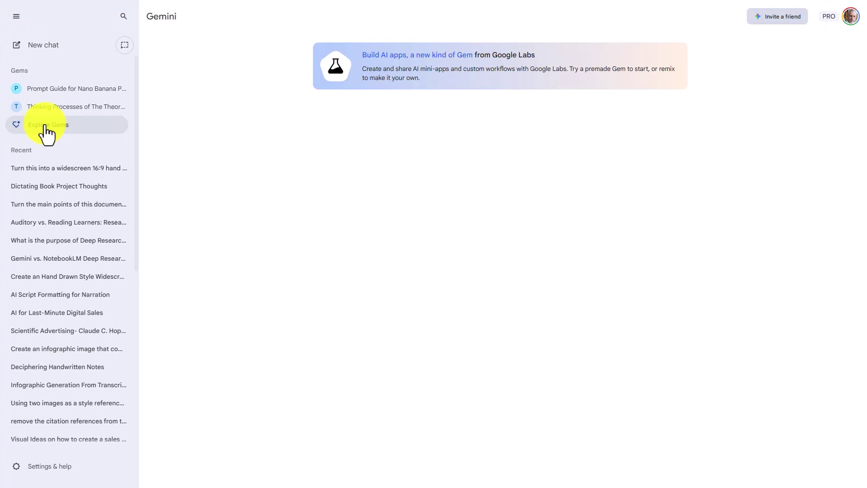
click(14, 18)
scroll(382, 174, down, 5)
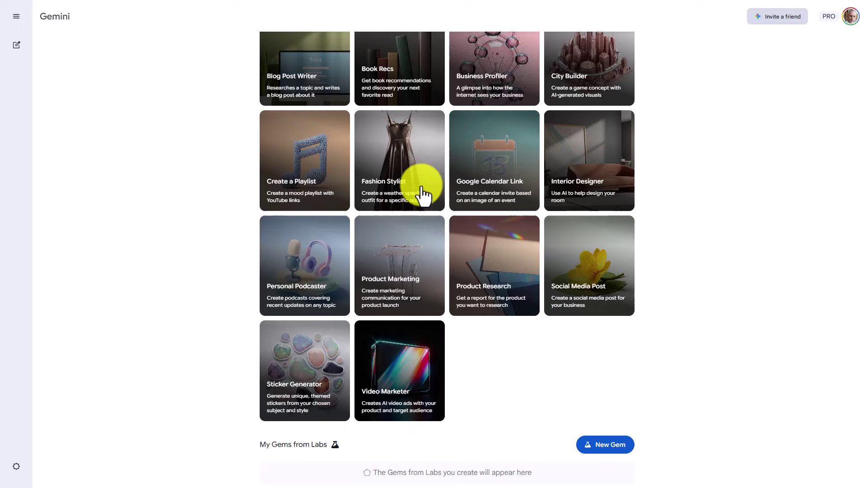
click(609, 444)
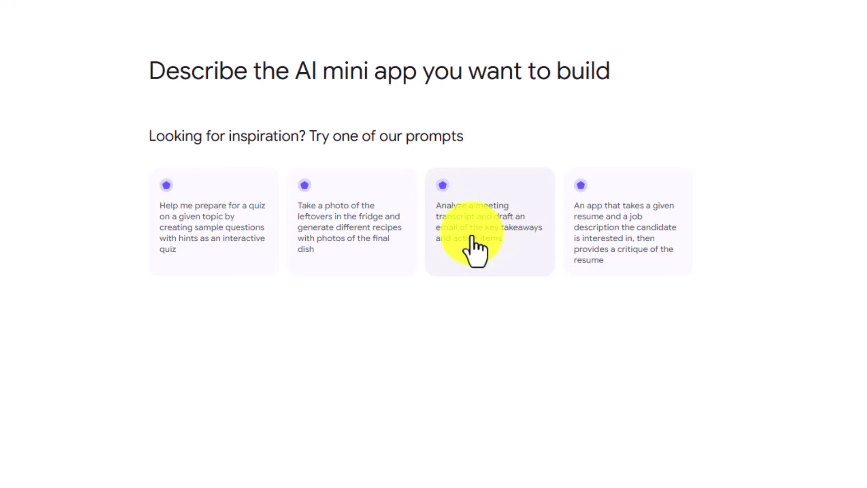
Use the 'Analyze a meeting transcript' suggestion as the prompt, add a period, and submit it.
click(472, 236)
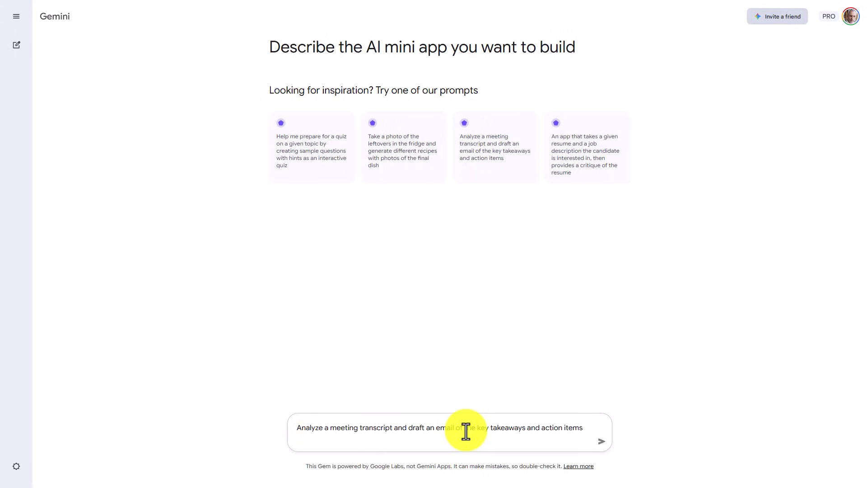
text(.)
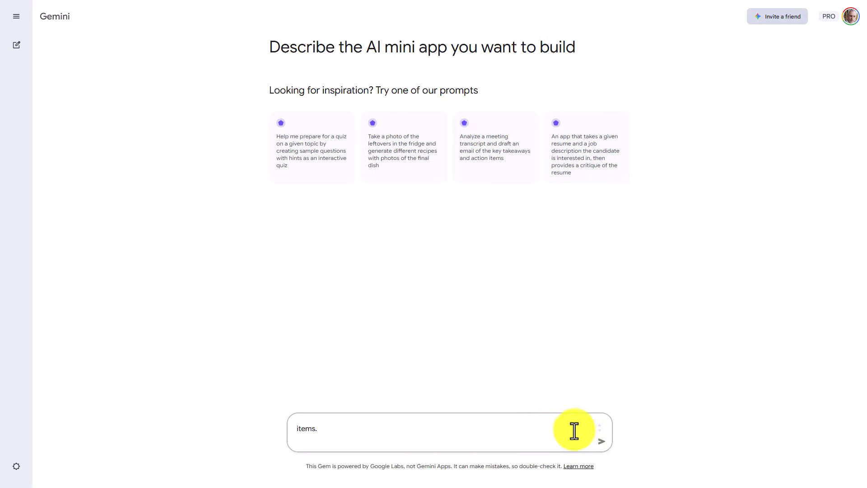
Submit the mini-app description so Opal builds the gem.
click(600, 440)
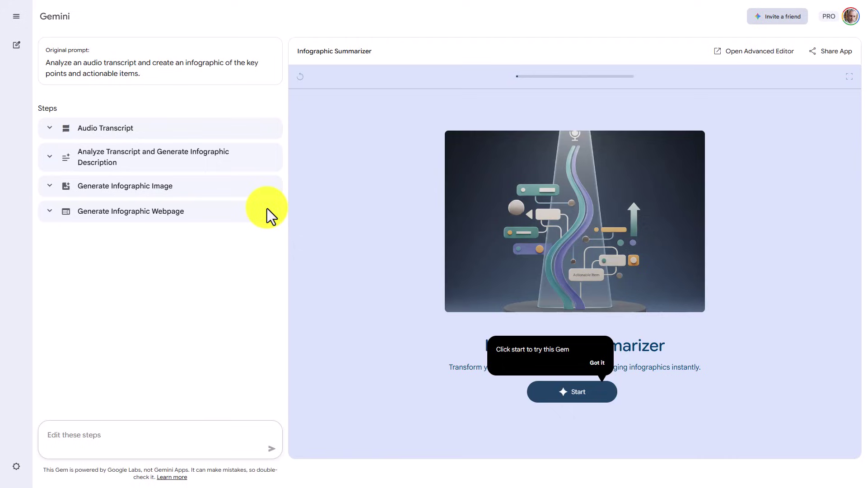
Review the Audio Transcript, Analyze Transcript and Generate Infographic Image steps, then open the Advanced Editor.
click(89, 128)
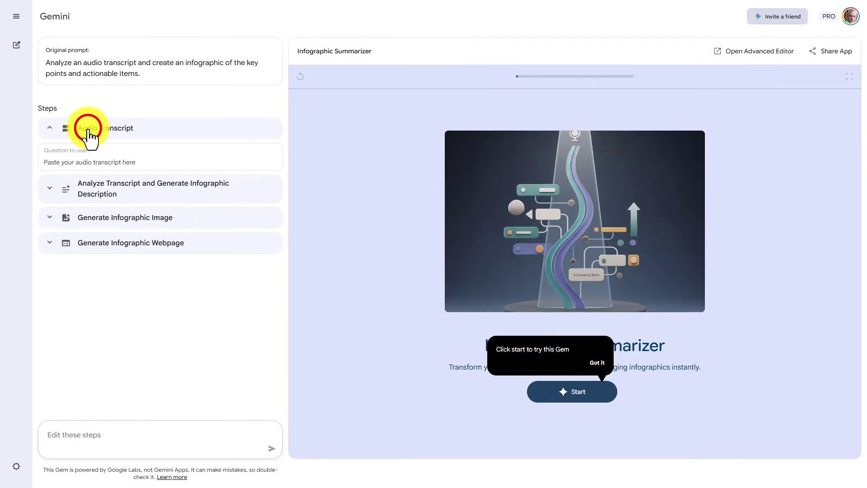
click(88, 131)
click(97, 166)
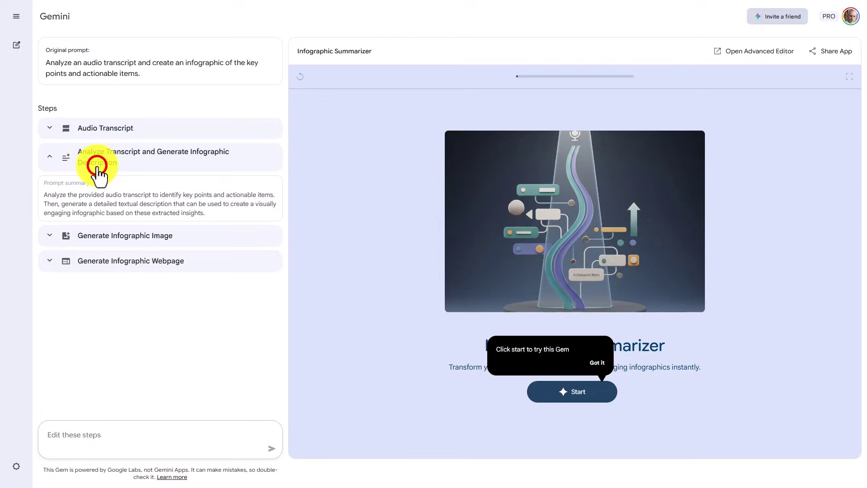
click(97, 166)
click(102, 187)
click(101, 186)
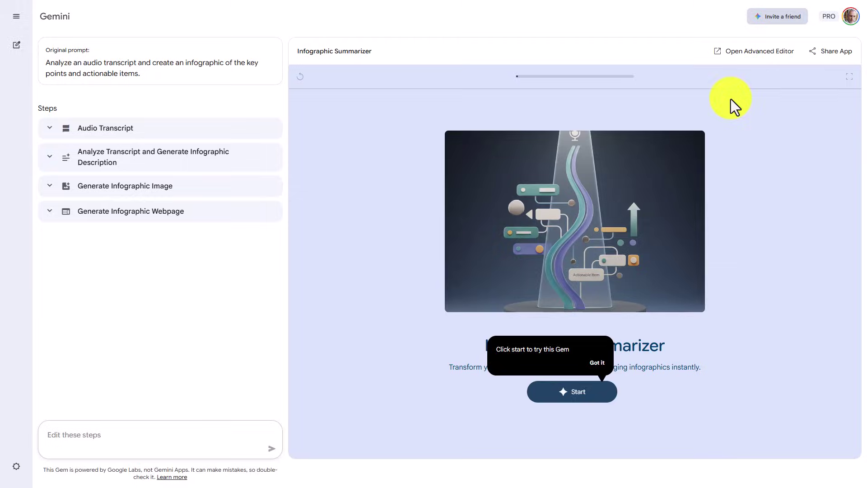
click(760, 55)
Start the Infographic Summarizer and upload a transcript file from the device as its input.
click(442, 116)
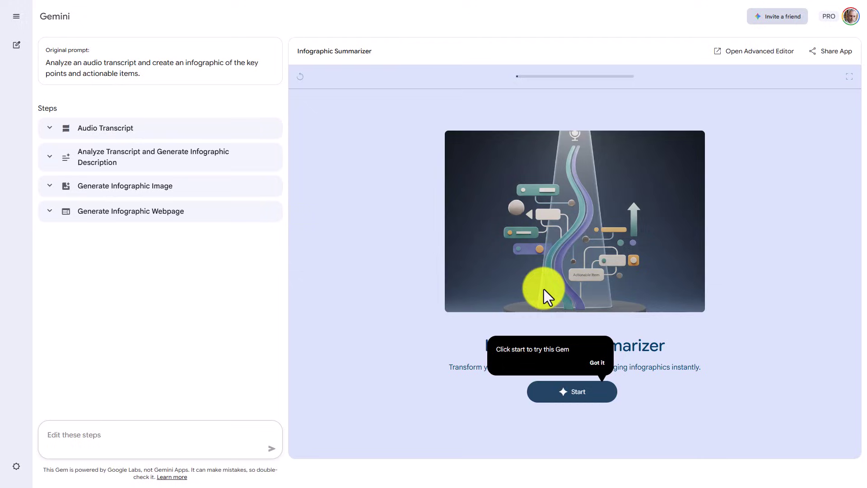
click(567, 395)
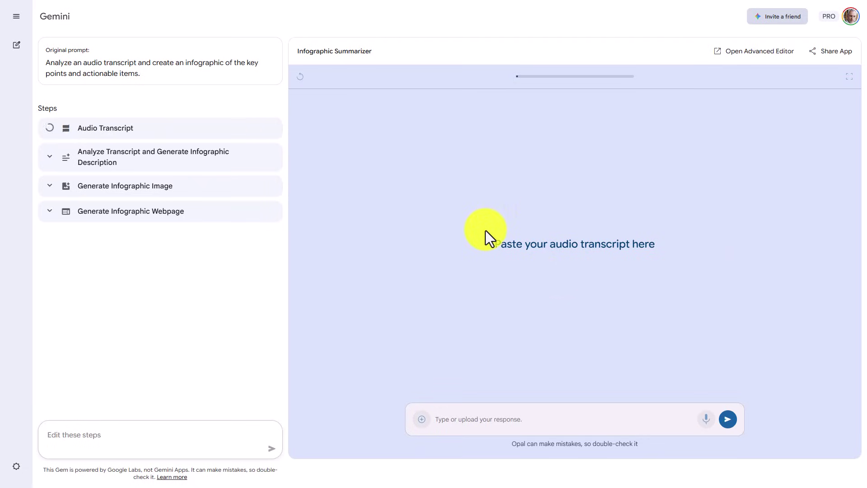
click(422, 264)
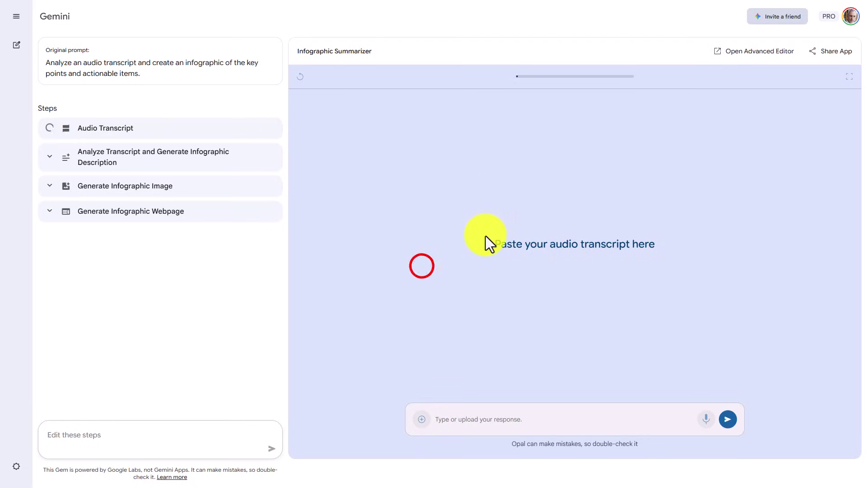
click(422, 419)
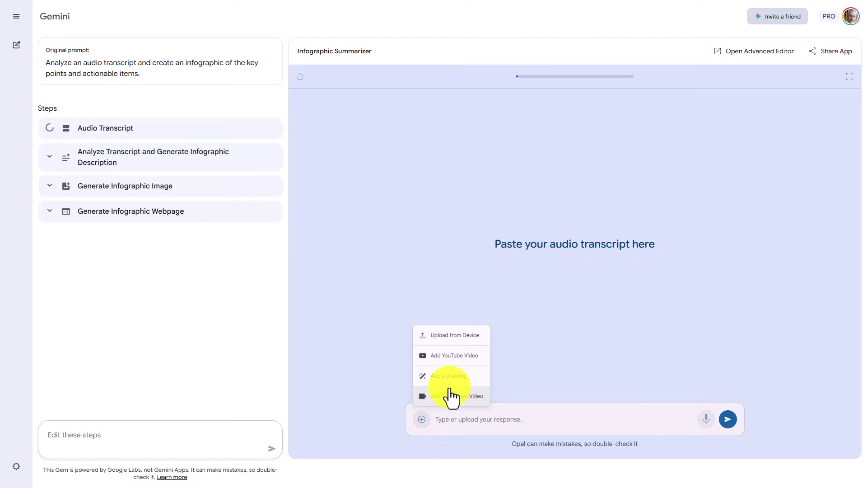
click(461, 338)
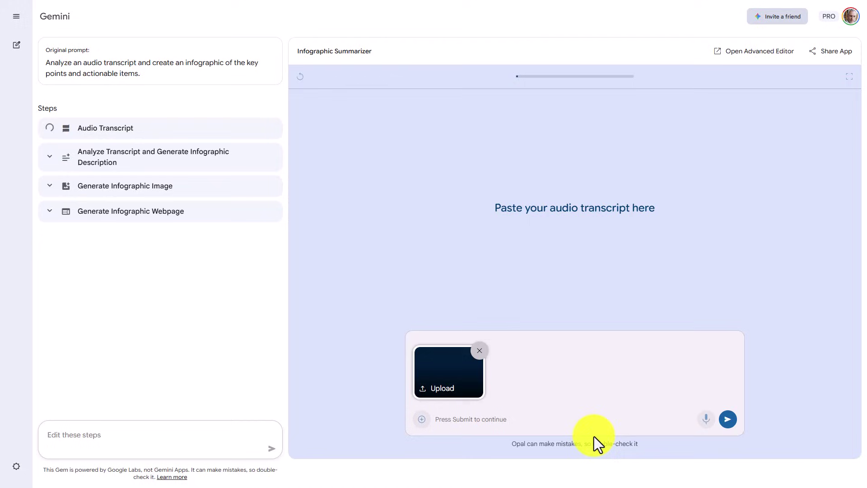
Submit the uploaded transcript and scroll through the generated infographic webpage.
click(728, 419)
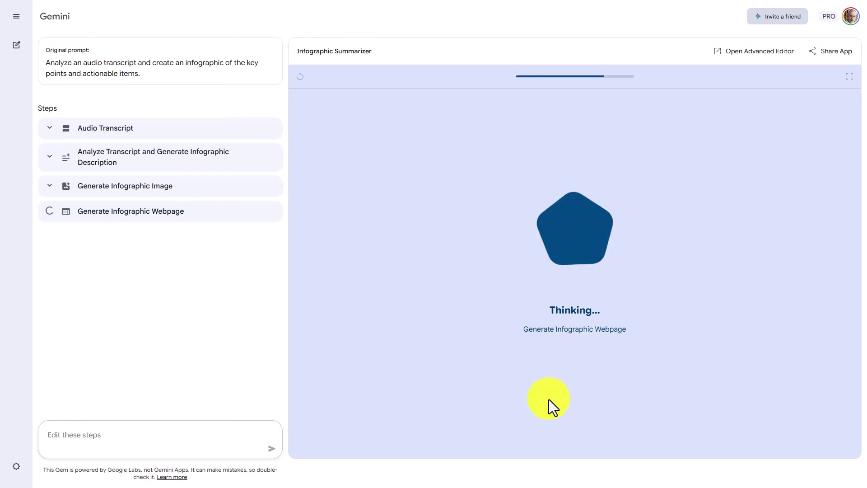
scroll(709, 170, down, 10)
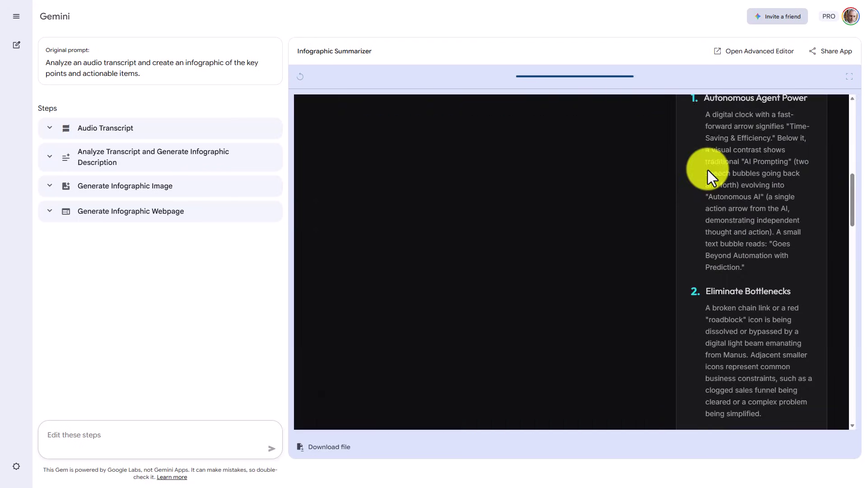
scroll(708, 170, up, 10)
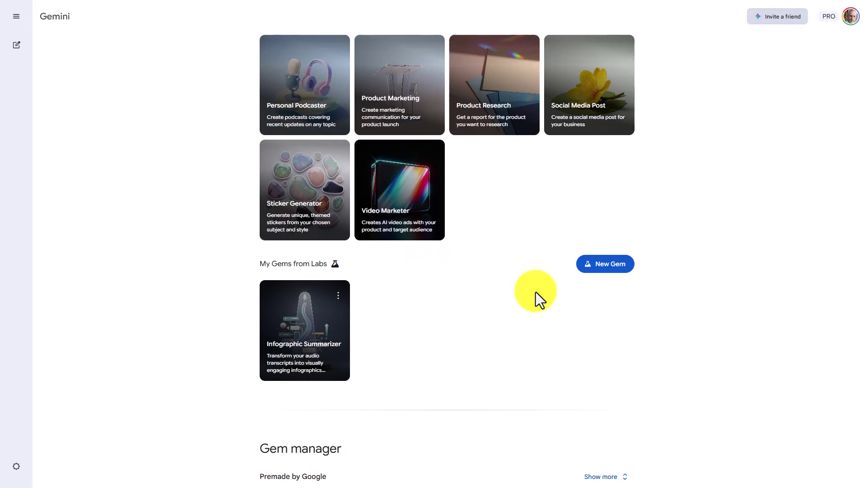
scroll(479, 295, down, 1)
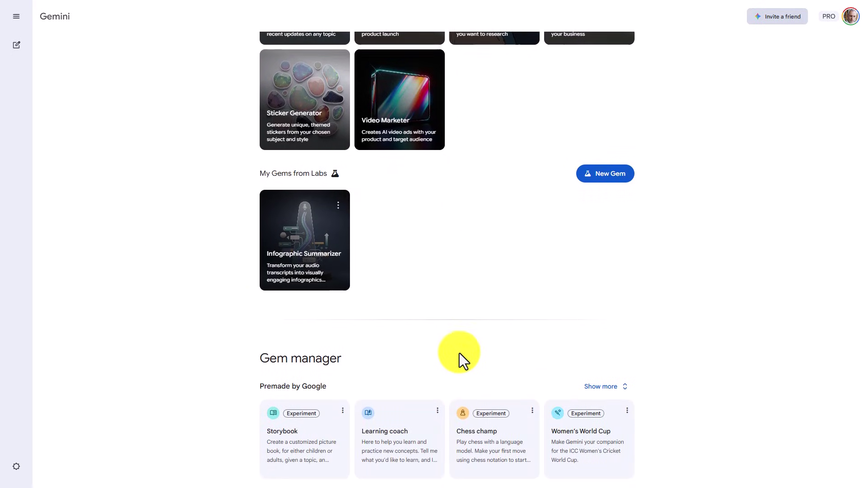
scroll(521, 348, up, 1)
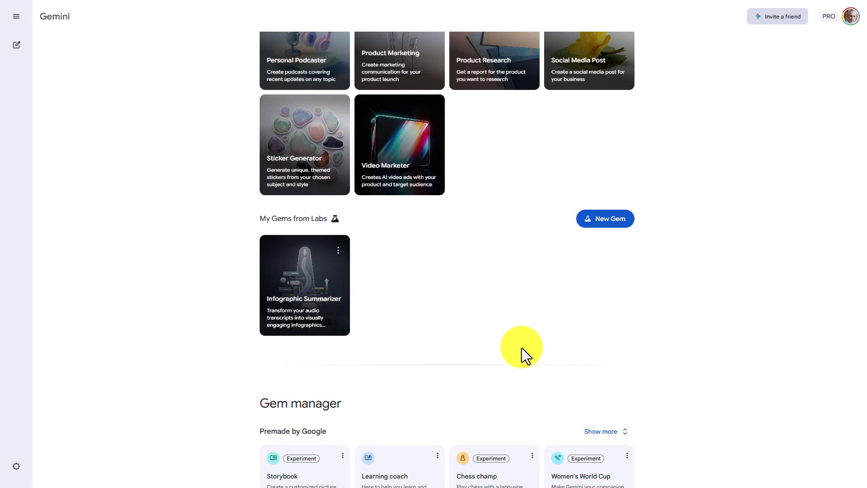
scroll(525, 355, up, 6)
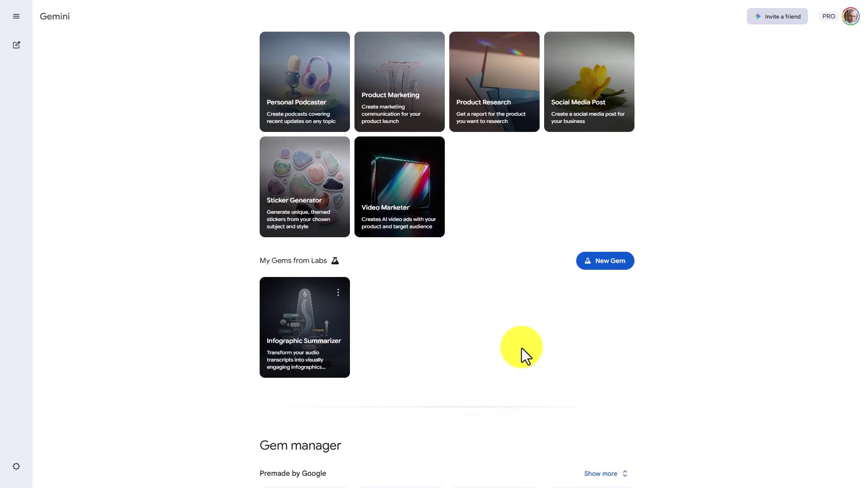
scroll(524, 355, up, 3)
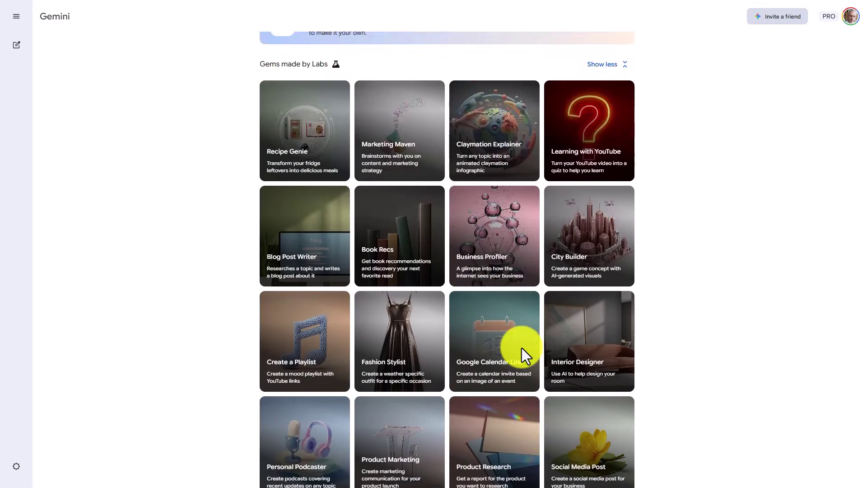
scroll(524, 355, up, 1)
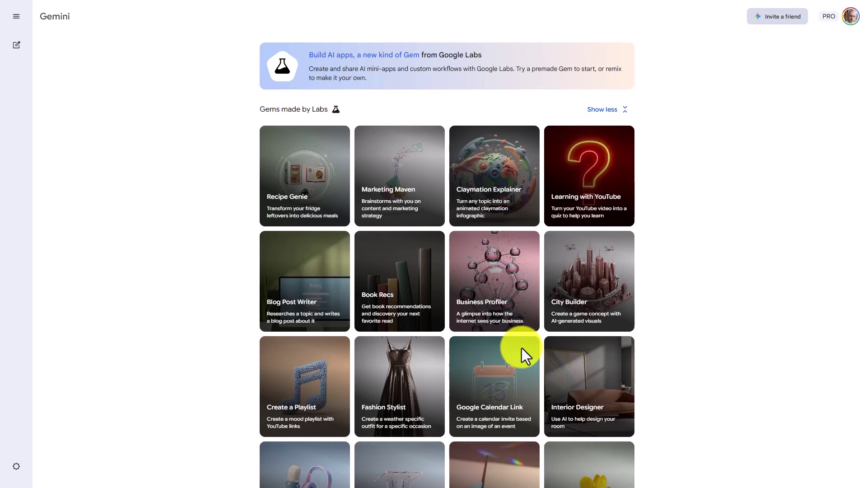
mouse_move(526, 358)
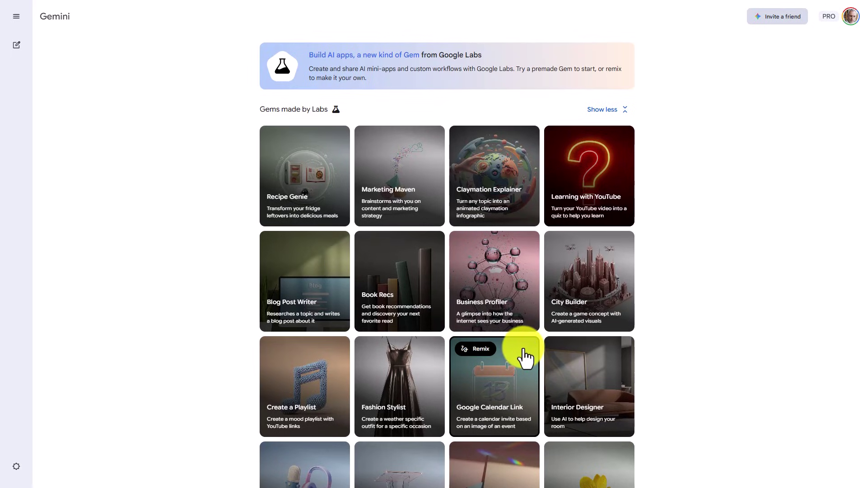